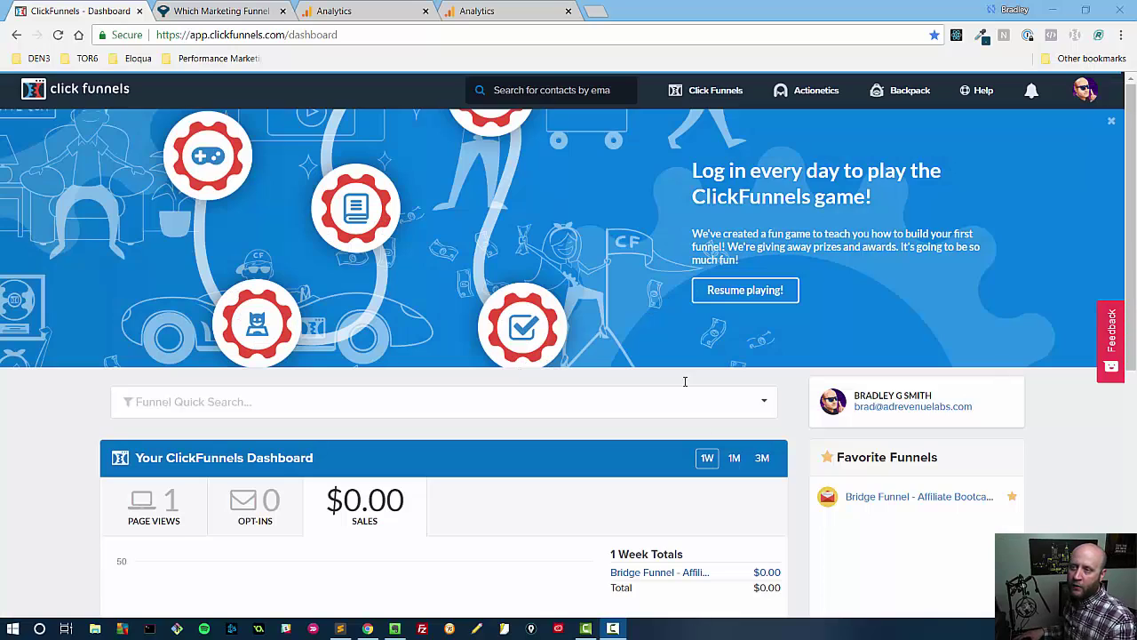
Open the Which Funnel? funnel from the Cookbook group in the funnels list.
mouse_move(680, 89)
click(701, 121)
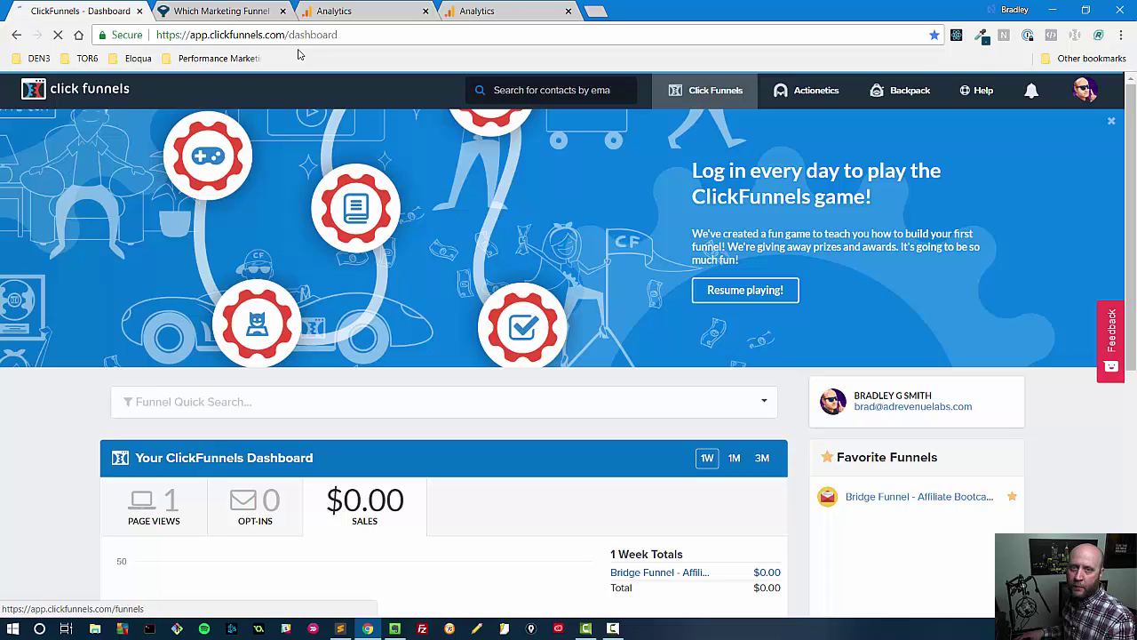
click(213, 10)
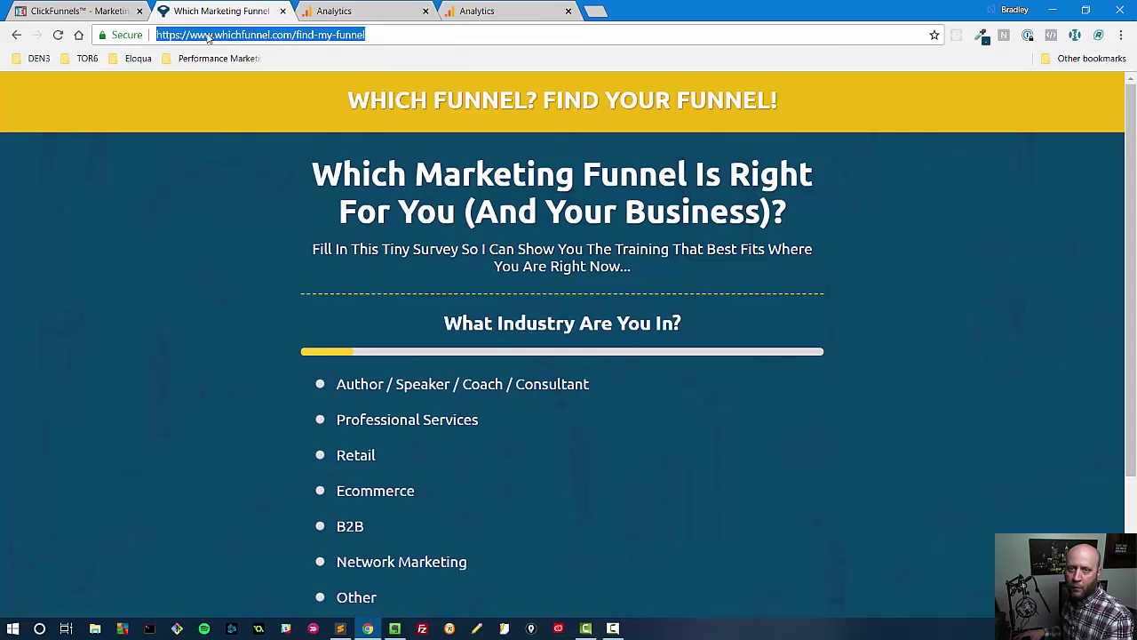
click(80, 11)
scroll(307, 298, down, 8)
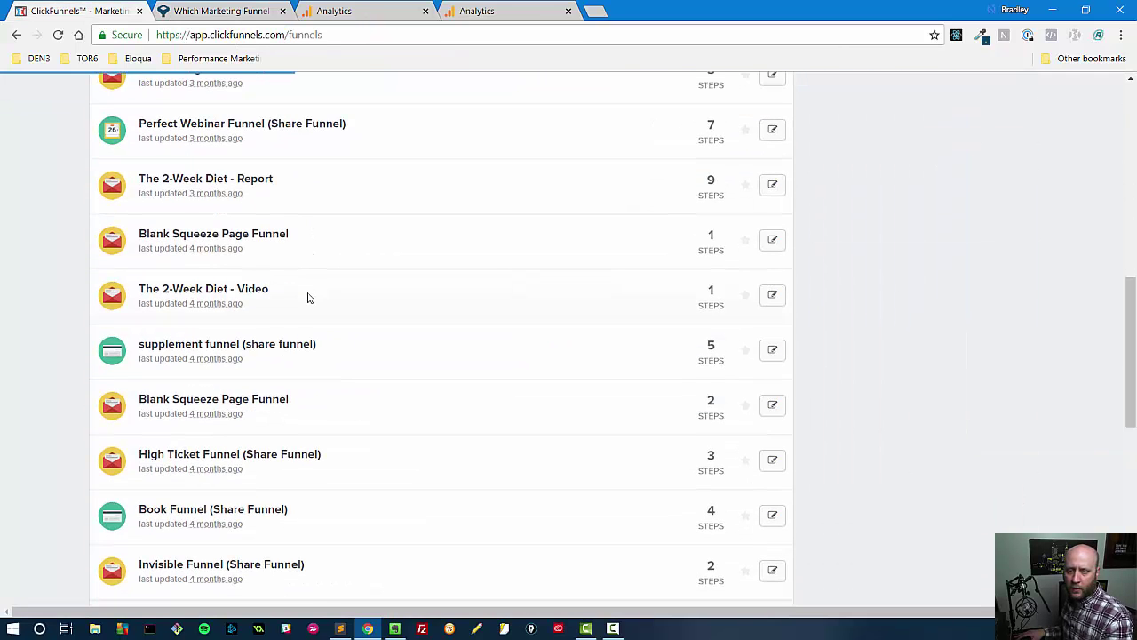
scroll(308, 297, down, 6)
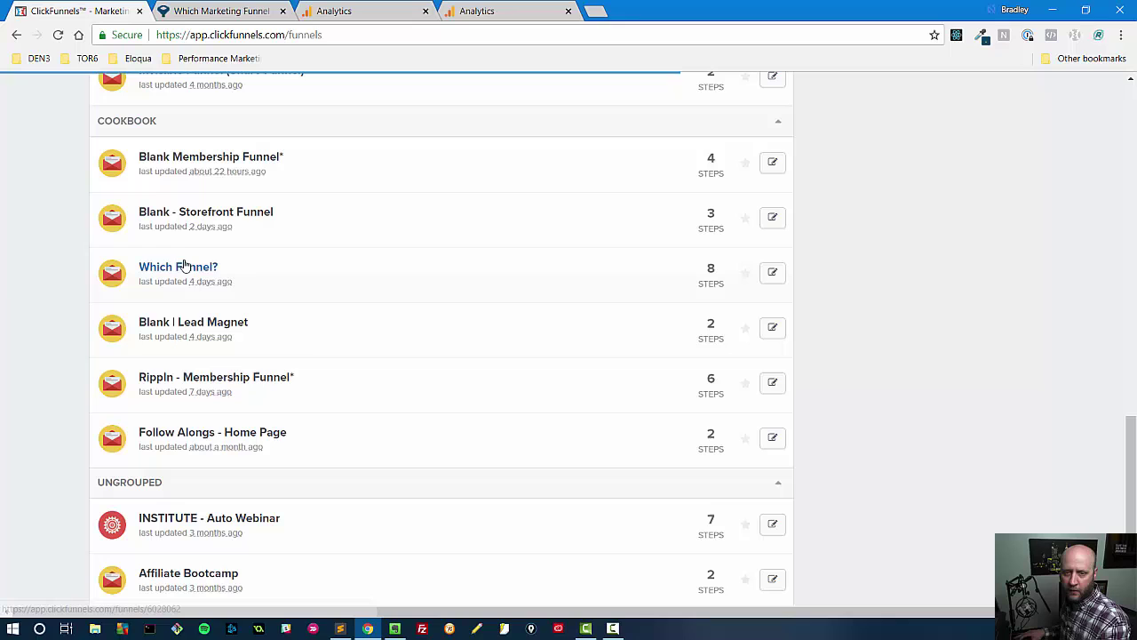
click(183, 265)
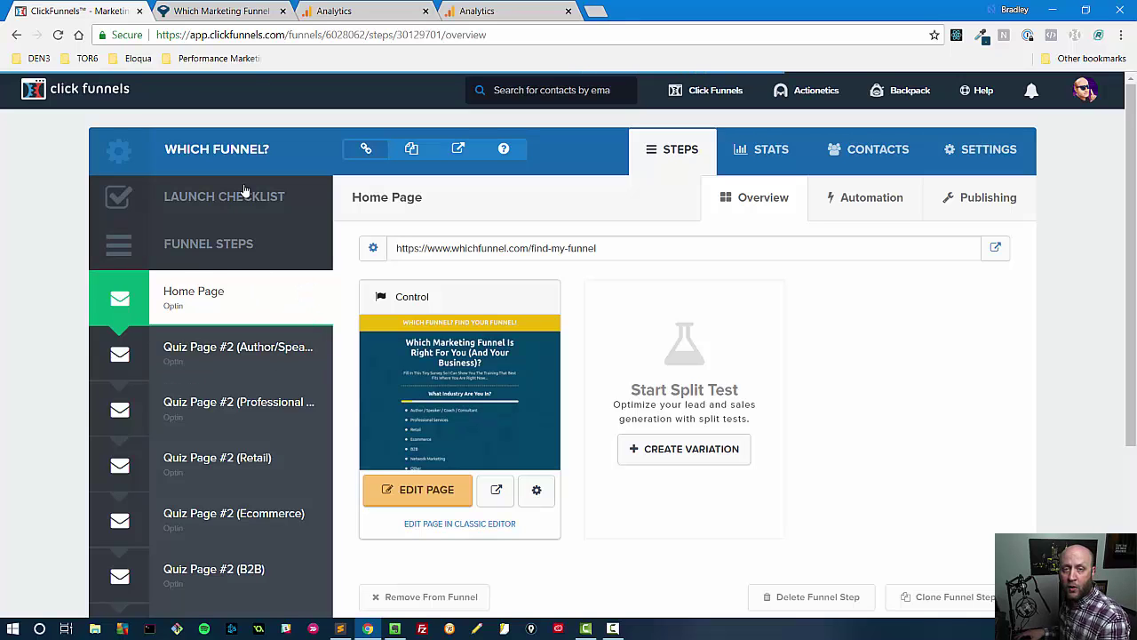
click(338, 11)
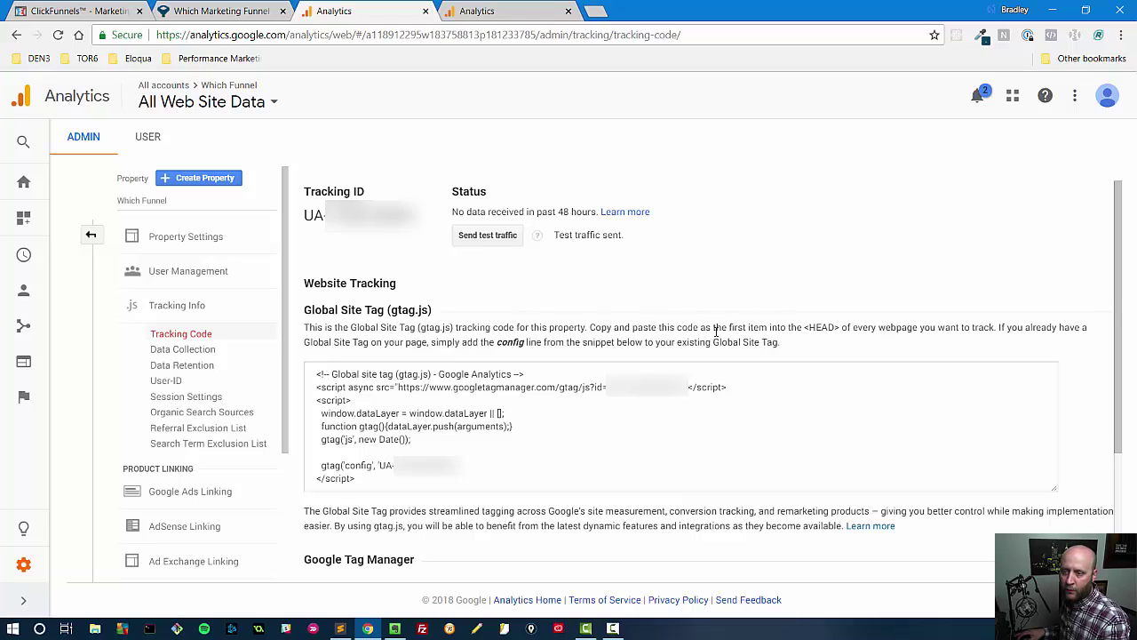
drag(716, 331, 931, 325)
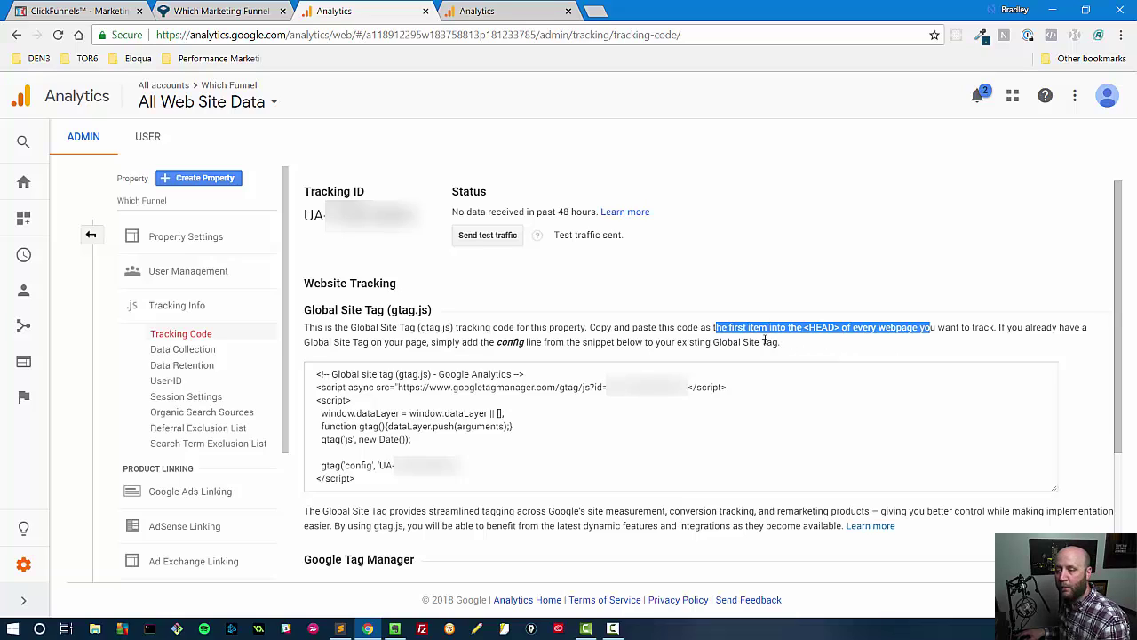
click(614, 340)
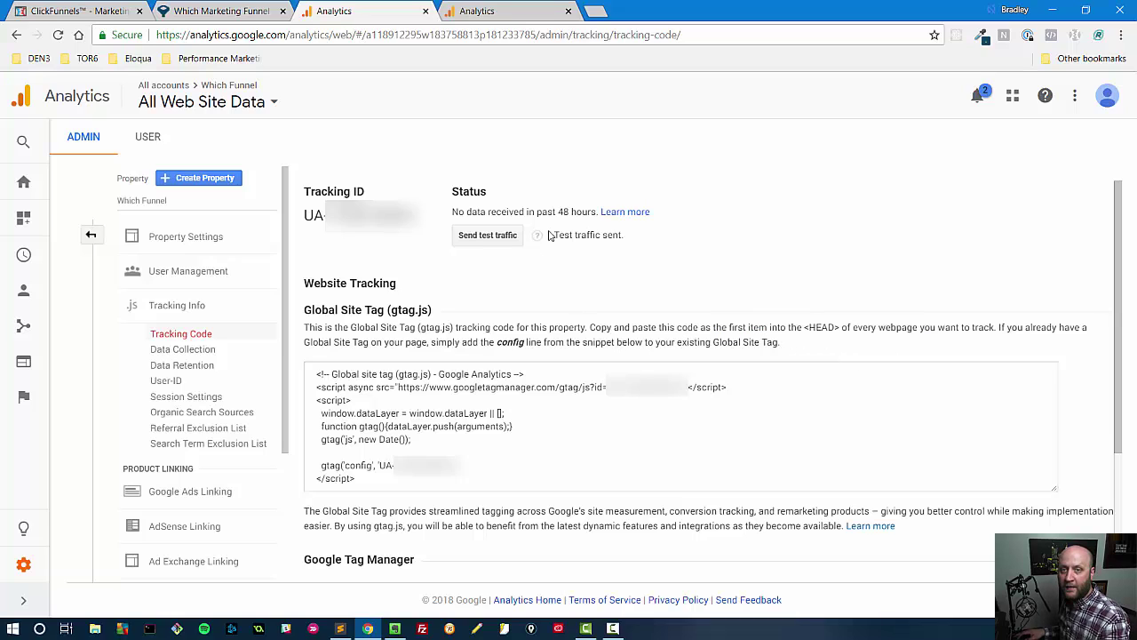
click(48, 14)
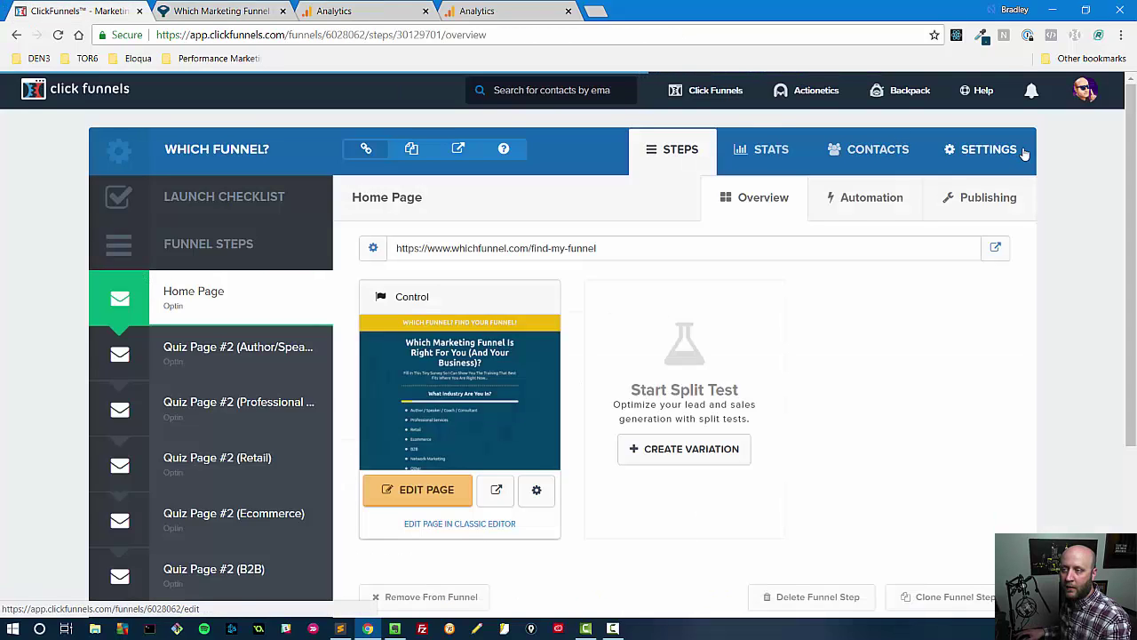
Paste the Google Analytics gtag code into the funnel's Head Tracking Code field.
click(977, 154)
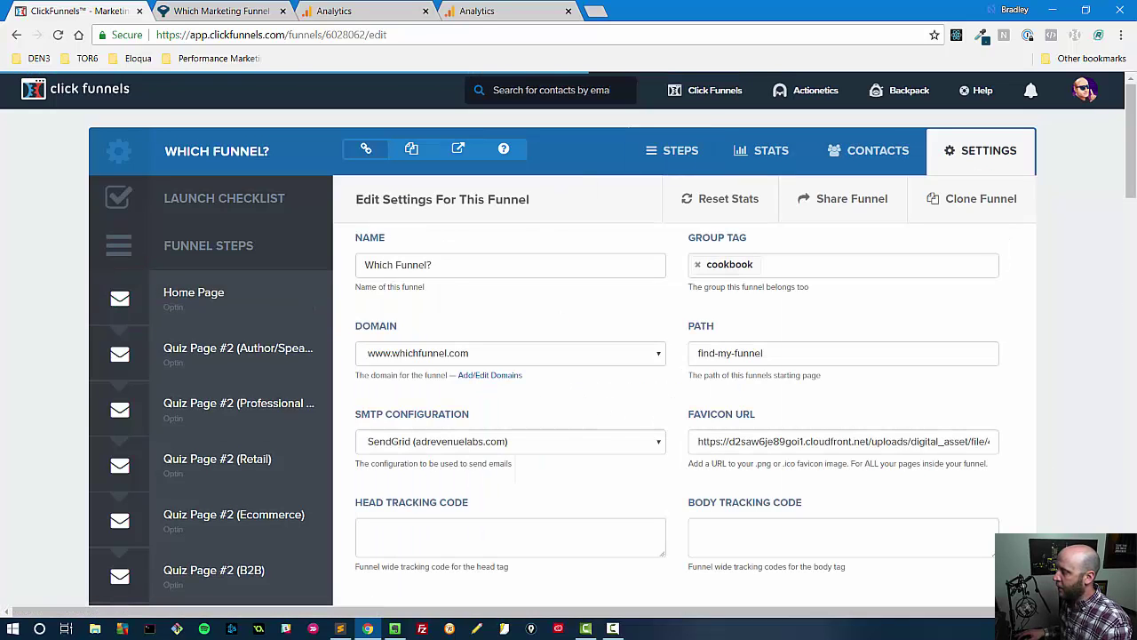
key(alt+Tab)
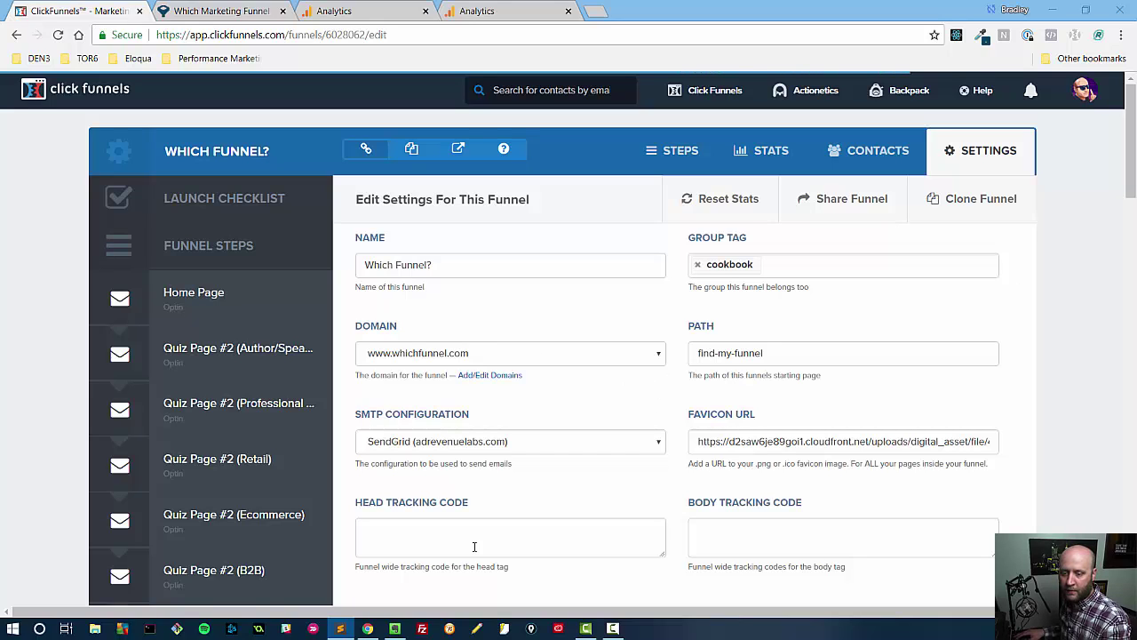
click(425, 533)
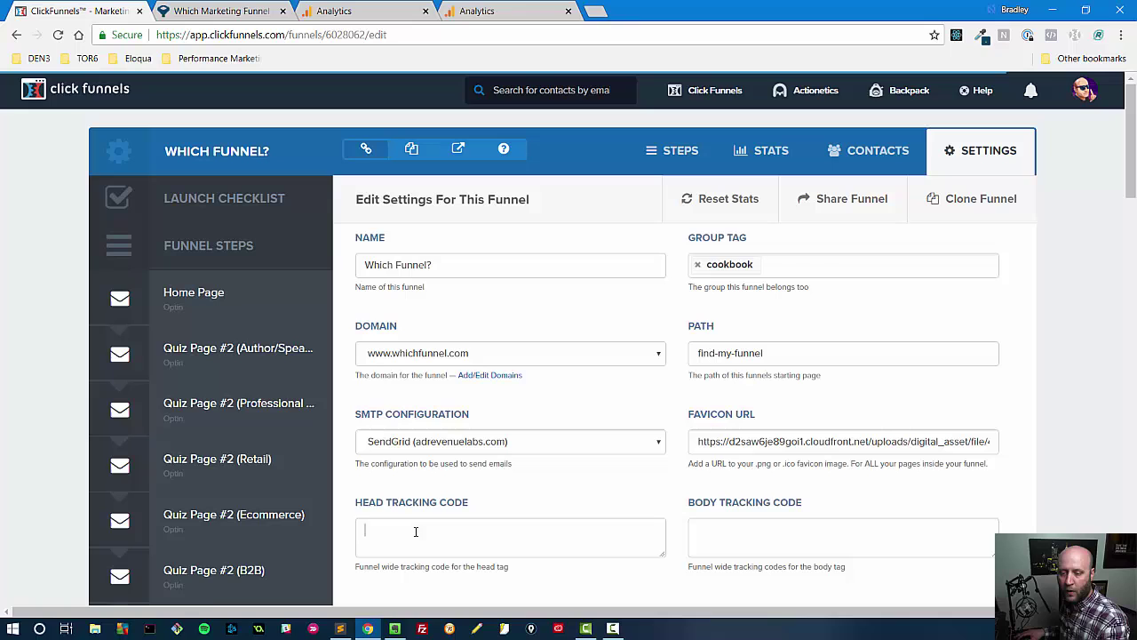
right_click(417, 536)
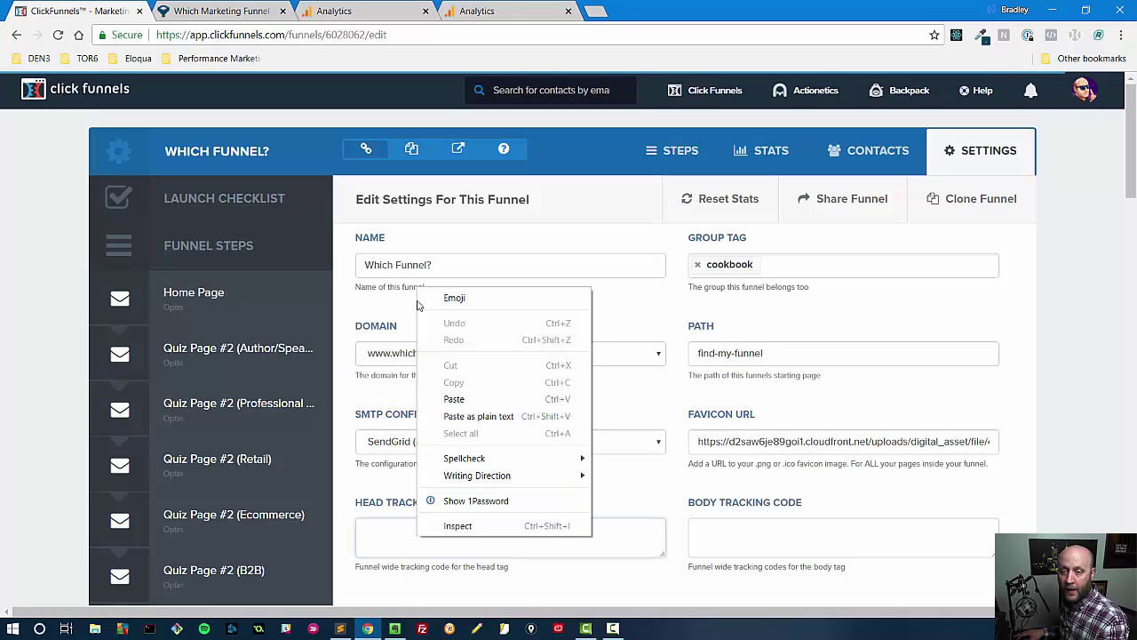
click(500, 230)
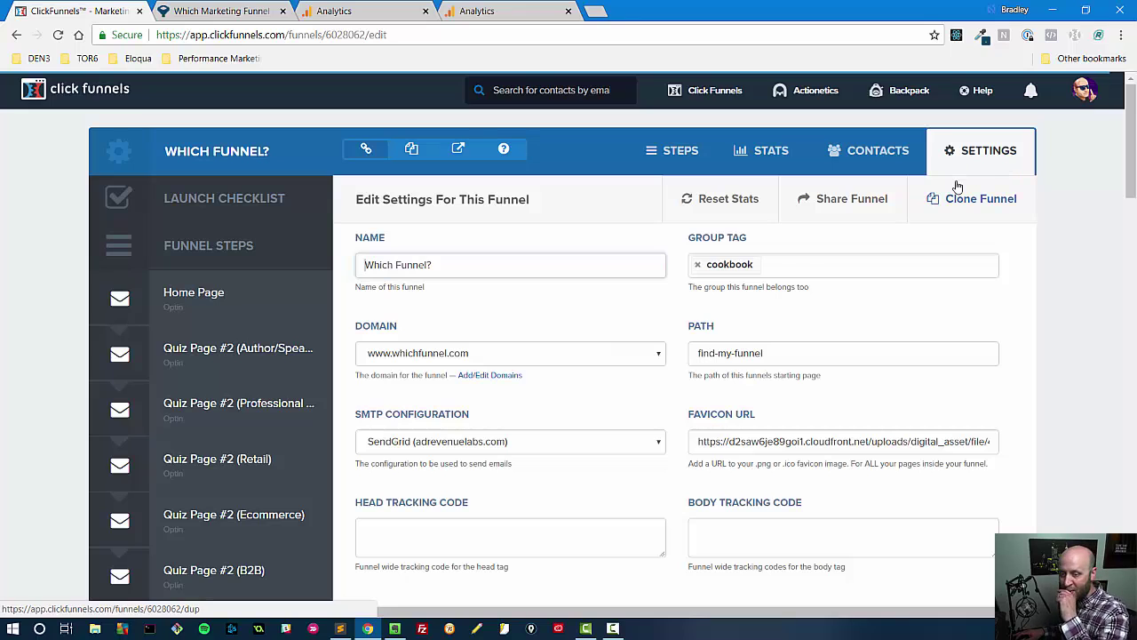
click(388, 531)
right_click(388, 530)
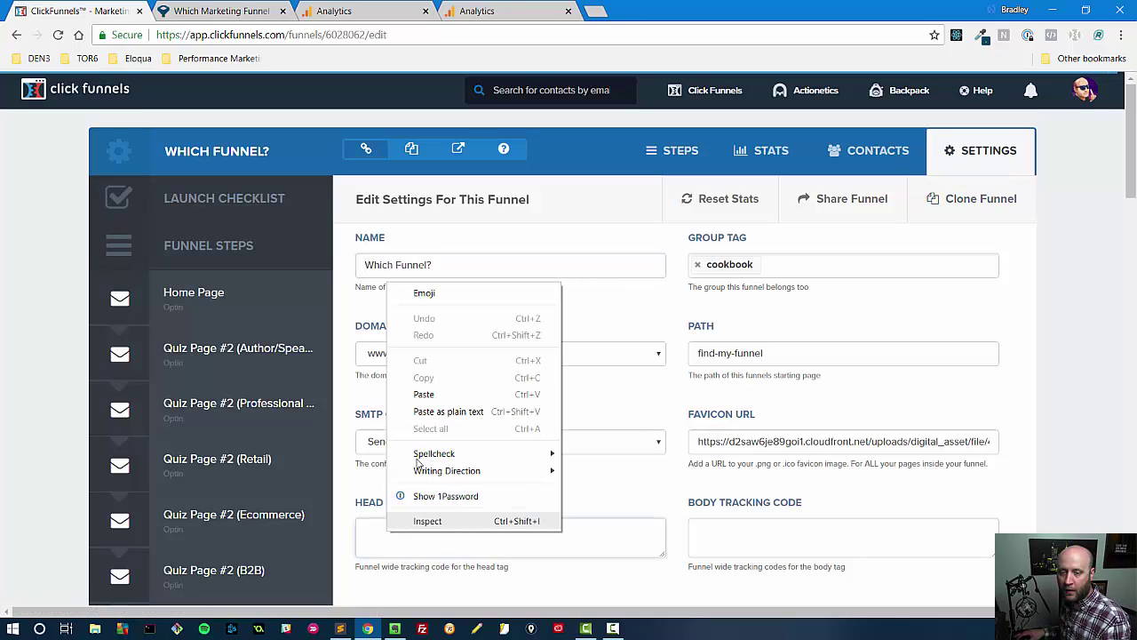
click(424, 393)
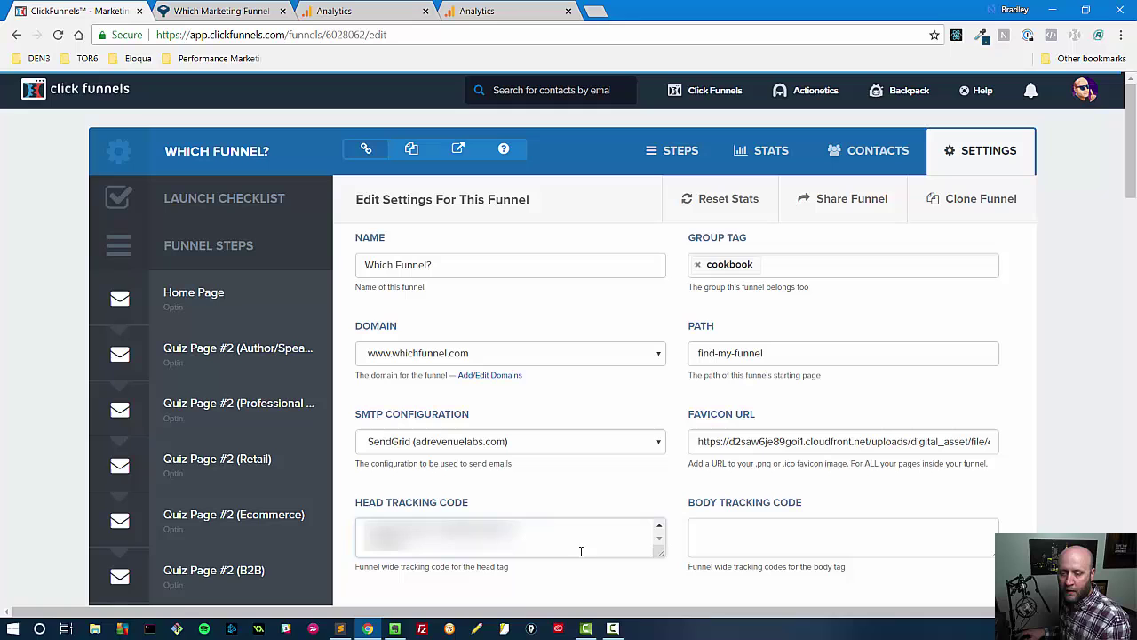
Enlarge the Head Tracking Code box and save the updated funnel settings.
drag(664, 556, 663, 604)
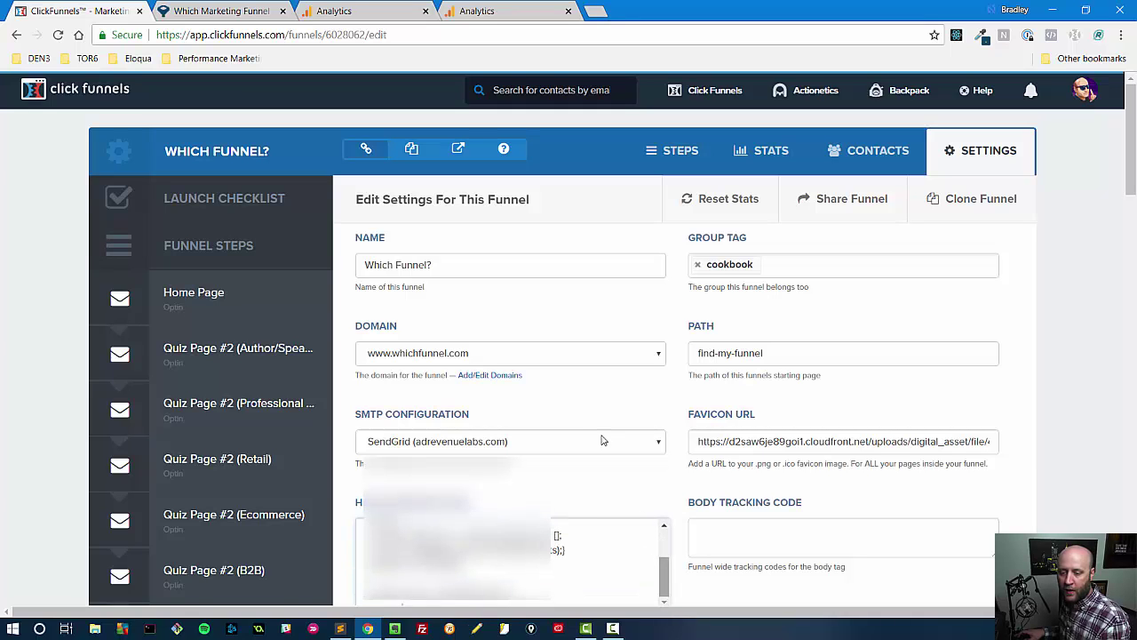
scroll(601, 396, down, 1)
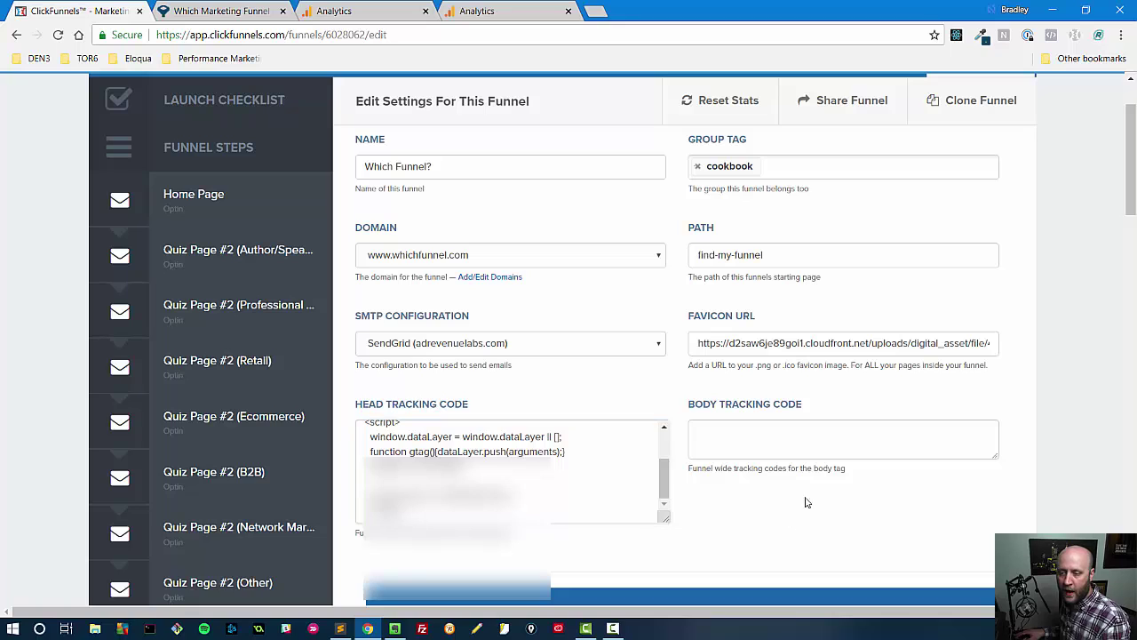
scroll(1040, 489, down, 15)
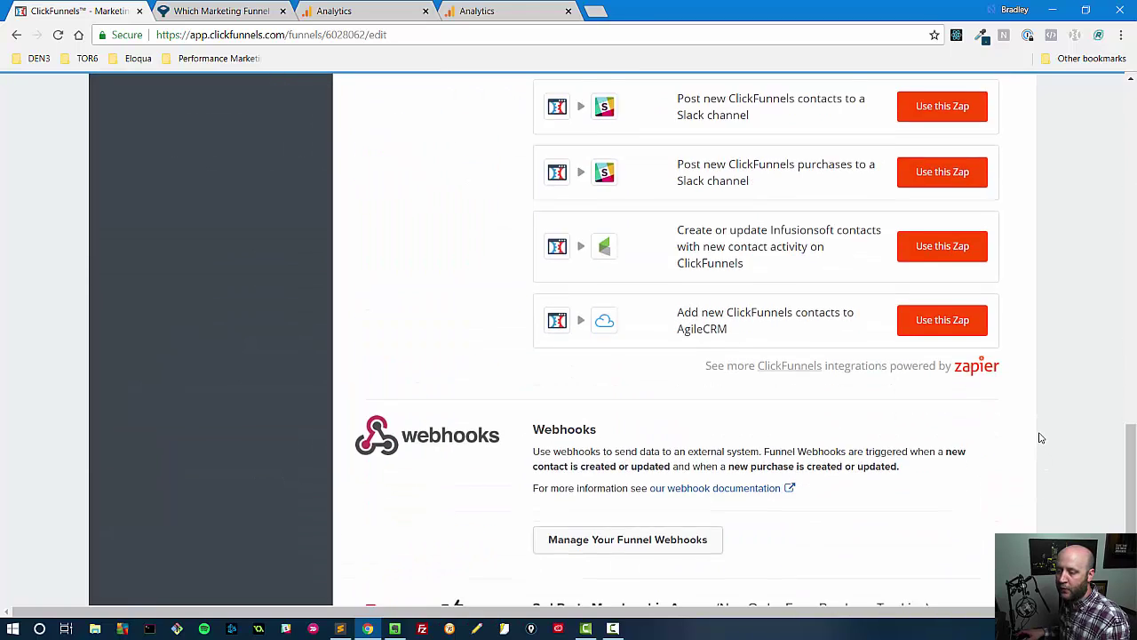
scroll(1042, 438, down, 3)
click(913, 490)
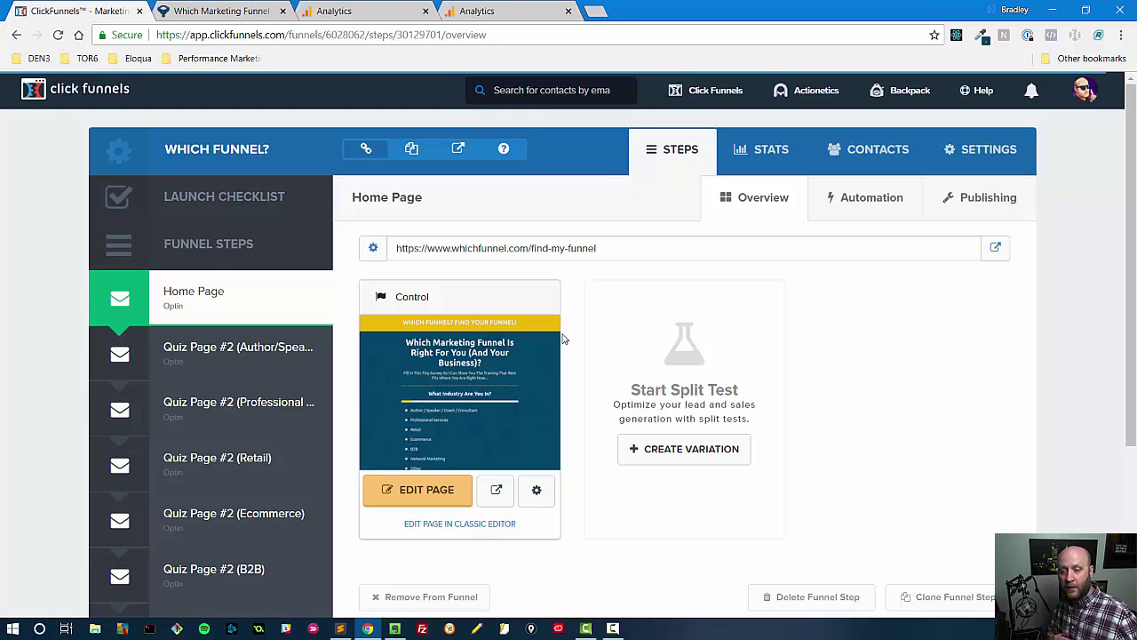
Launch the page editor for the Which Funnel? Home Page.
click(408, 497)
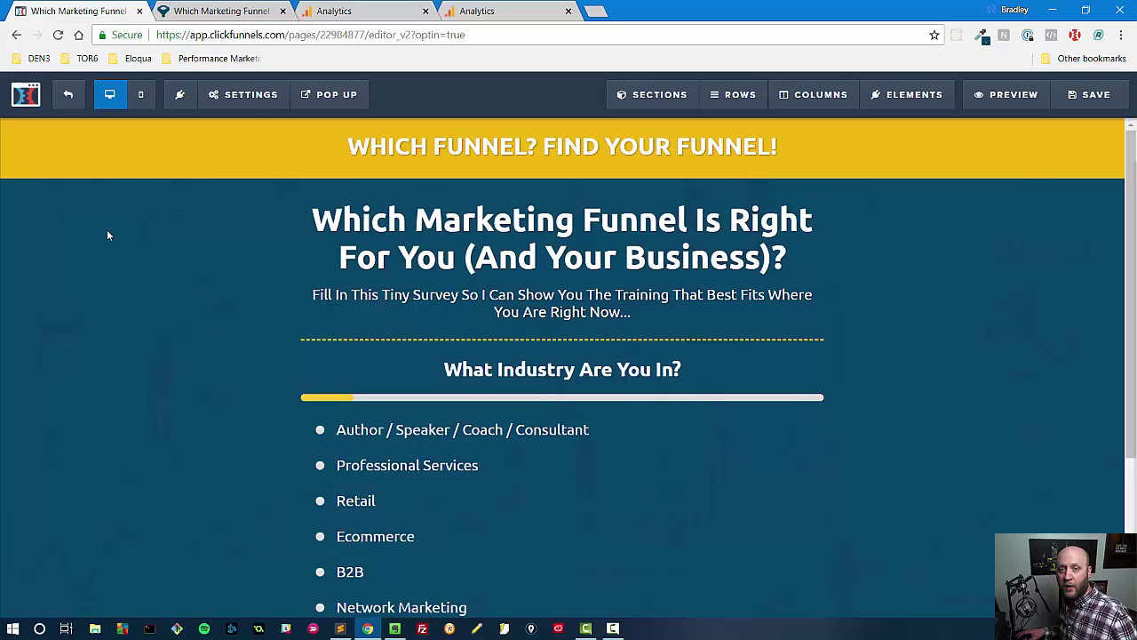
mouse_move(236, 98)
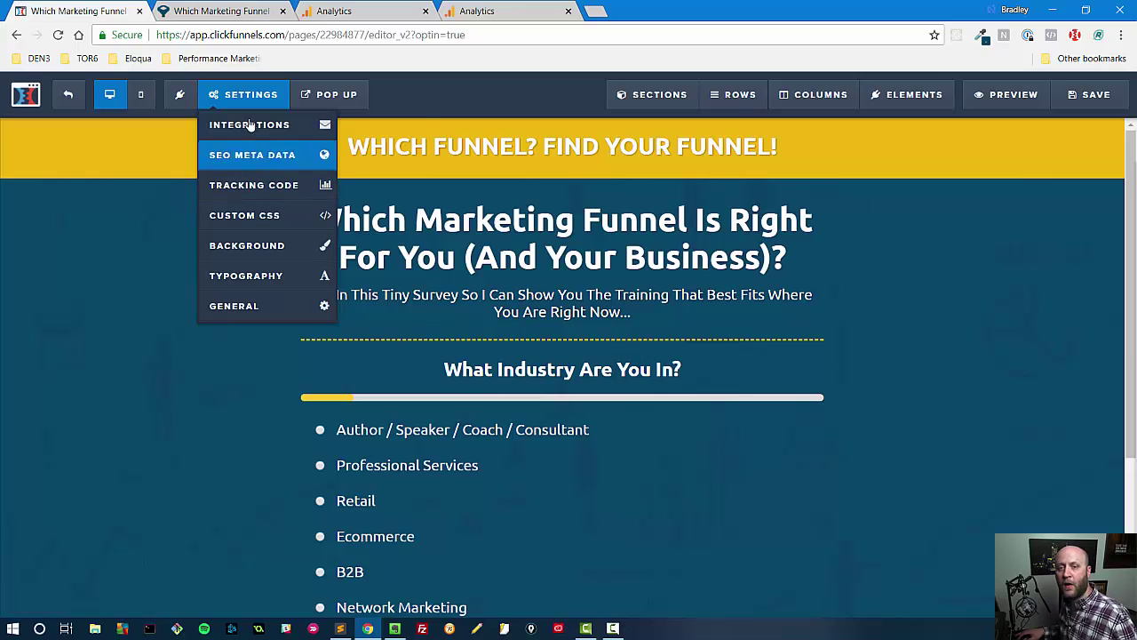
click(248, 192)
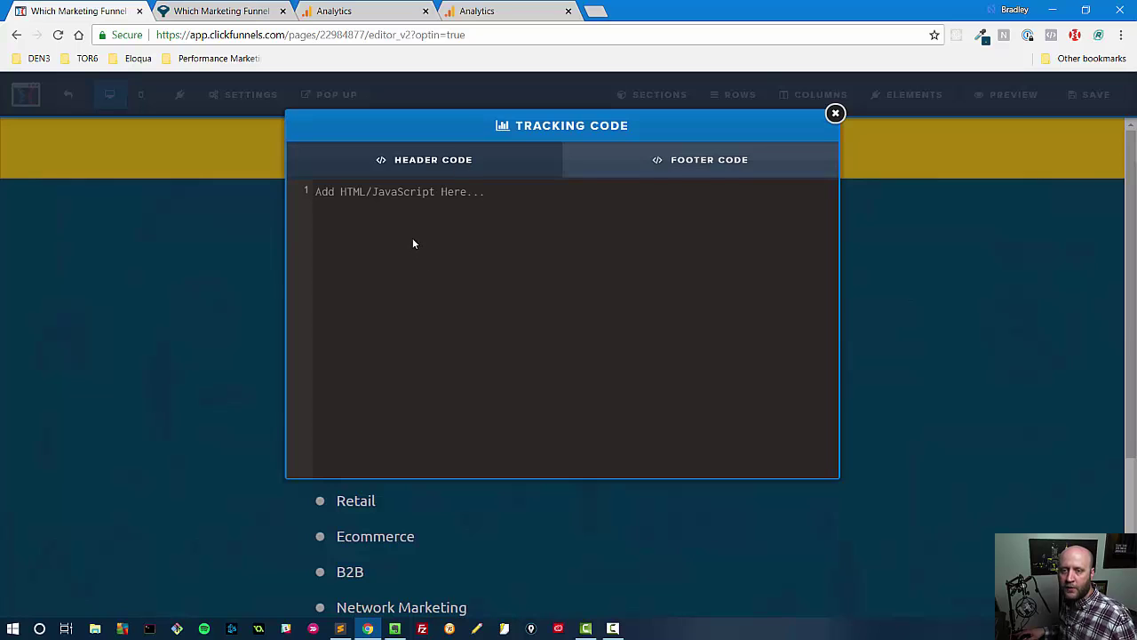
click(835, 115)
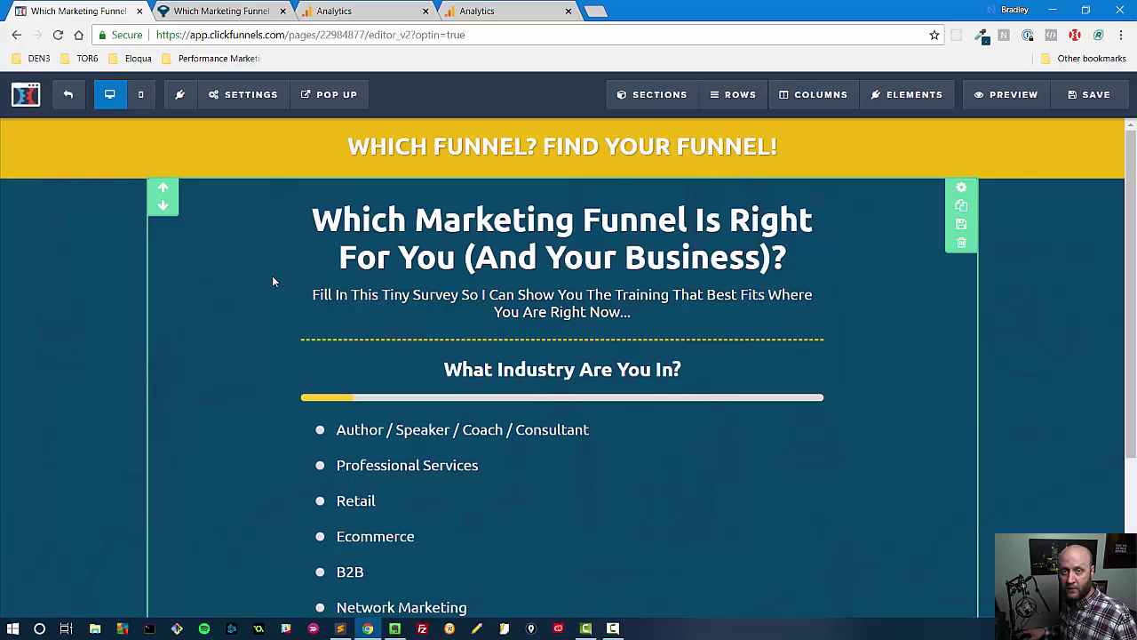
Exit the editor, glance at the Analytics tracking page, and open the Which Funnel? settings.
click(67, 94)
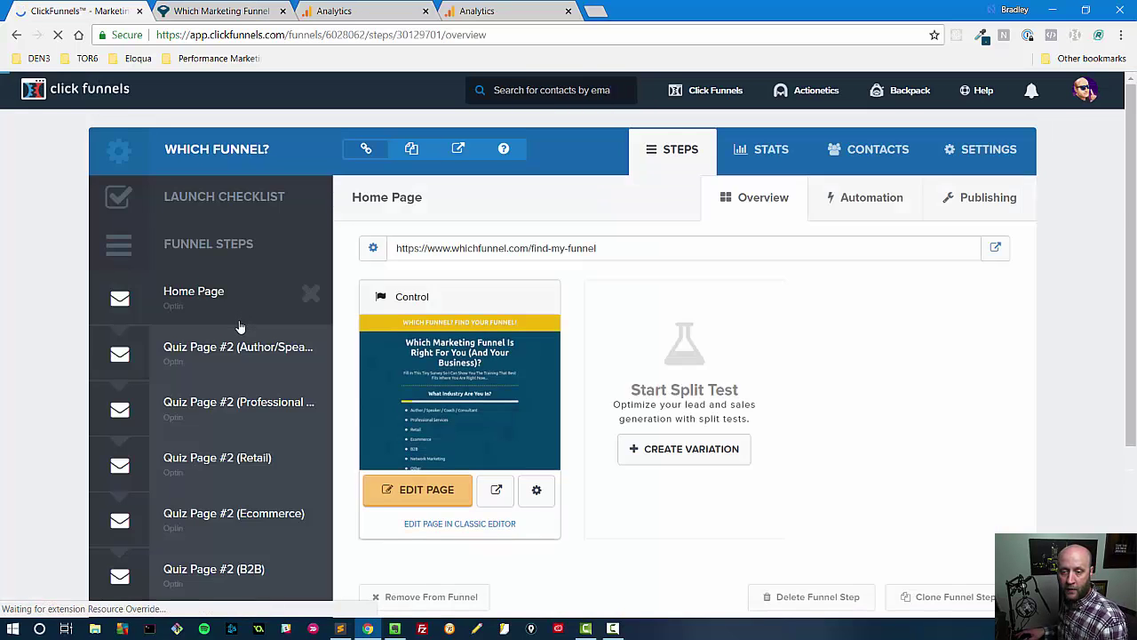
scroll(239, 327, down, 3)
scroll(240, 327, down, 2)
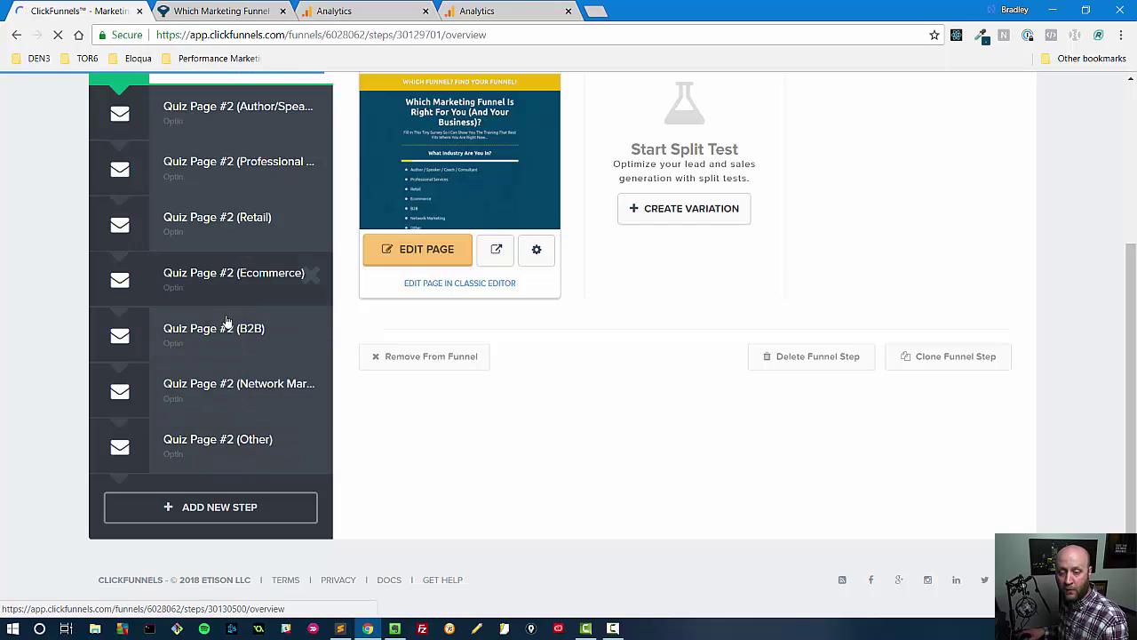
scroll(343, 267, up, 3)
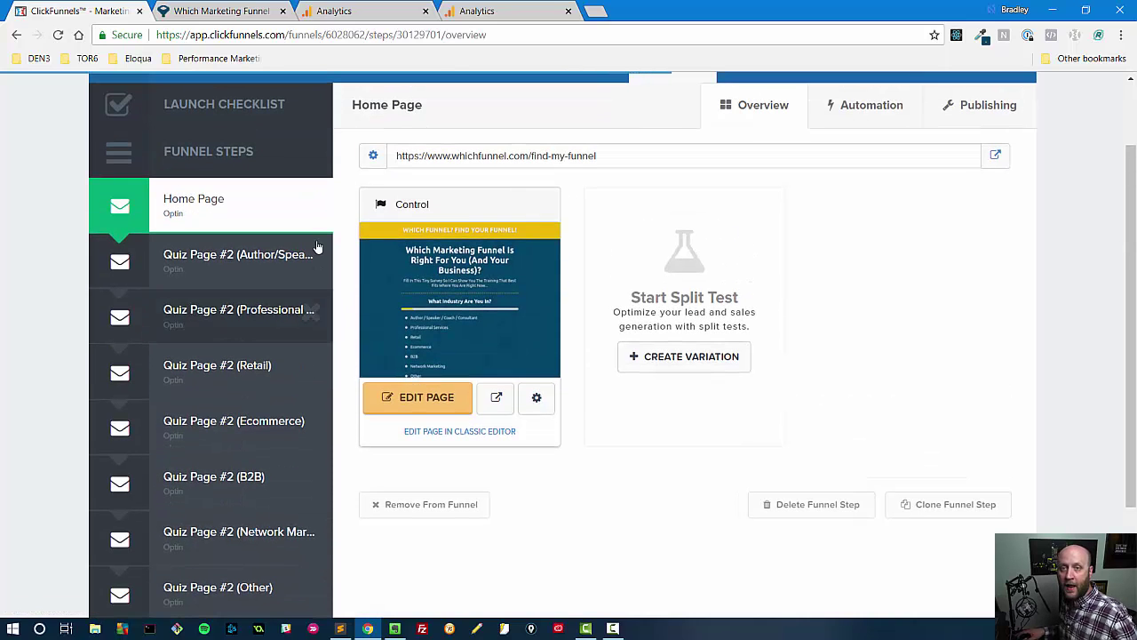
click(333, 10)
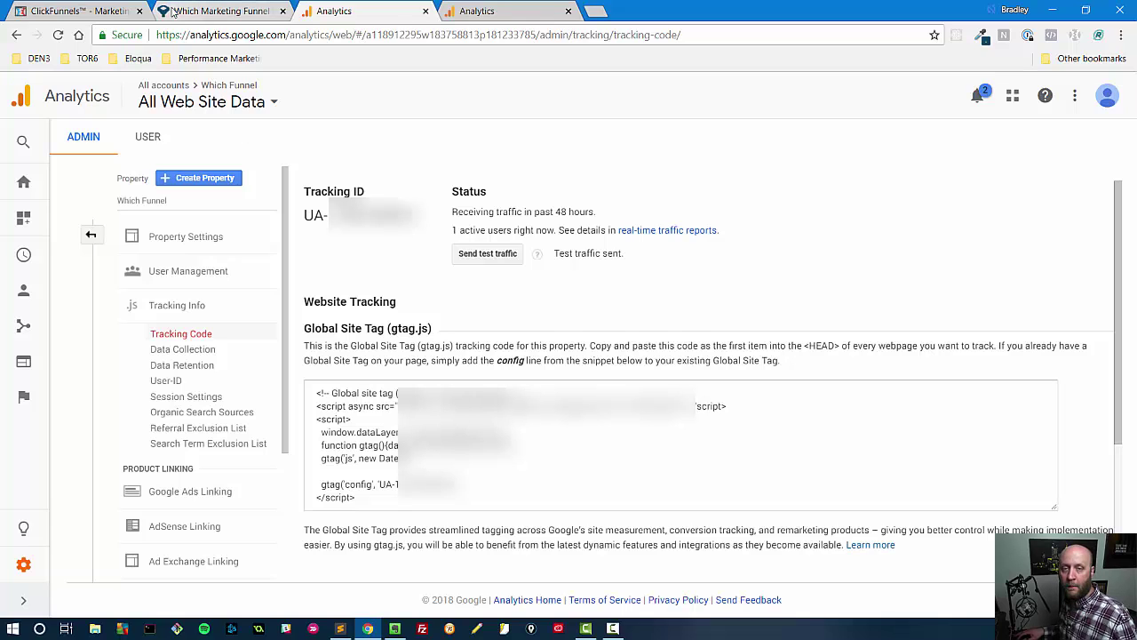
click(80, 12)
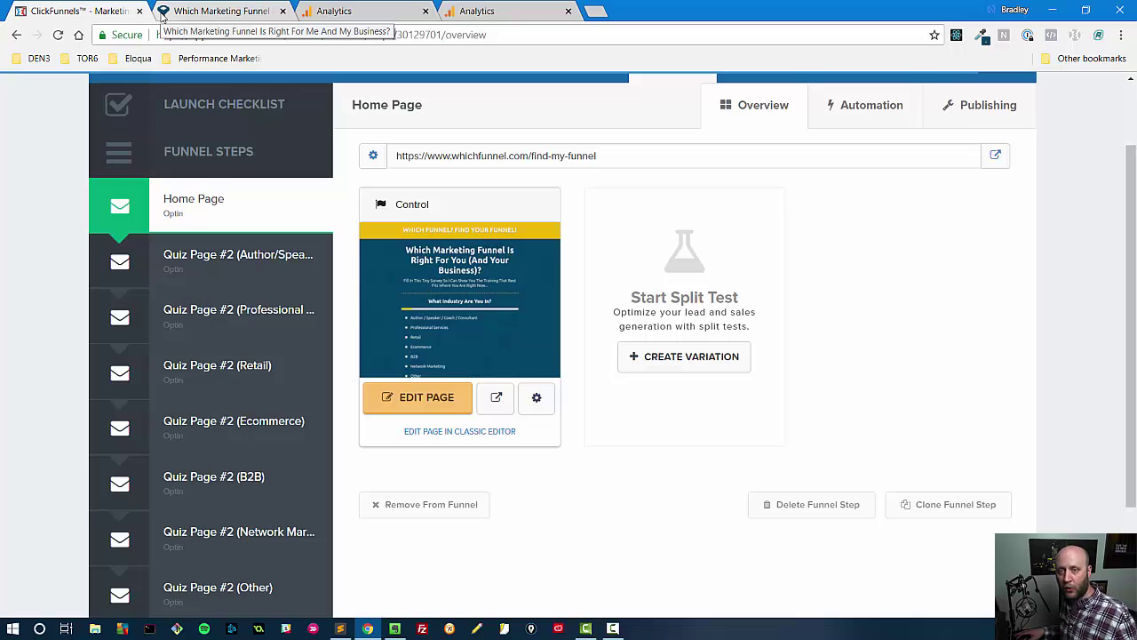
scroll(676, 267, up, 2)
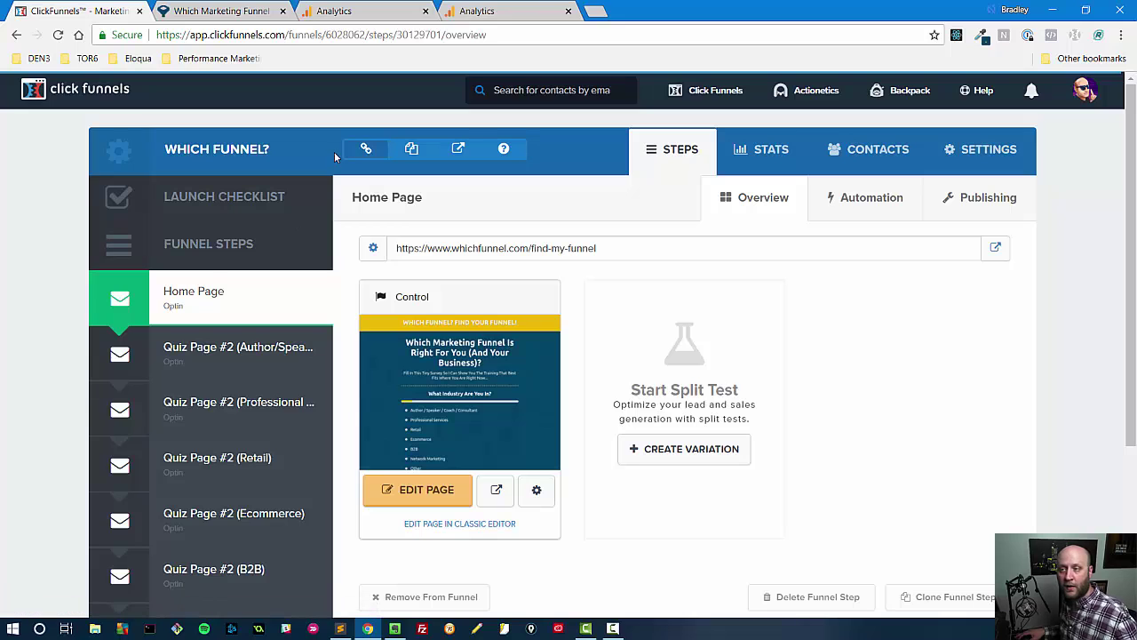
click(1002, 151)
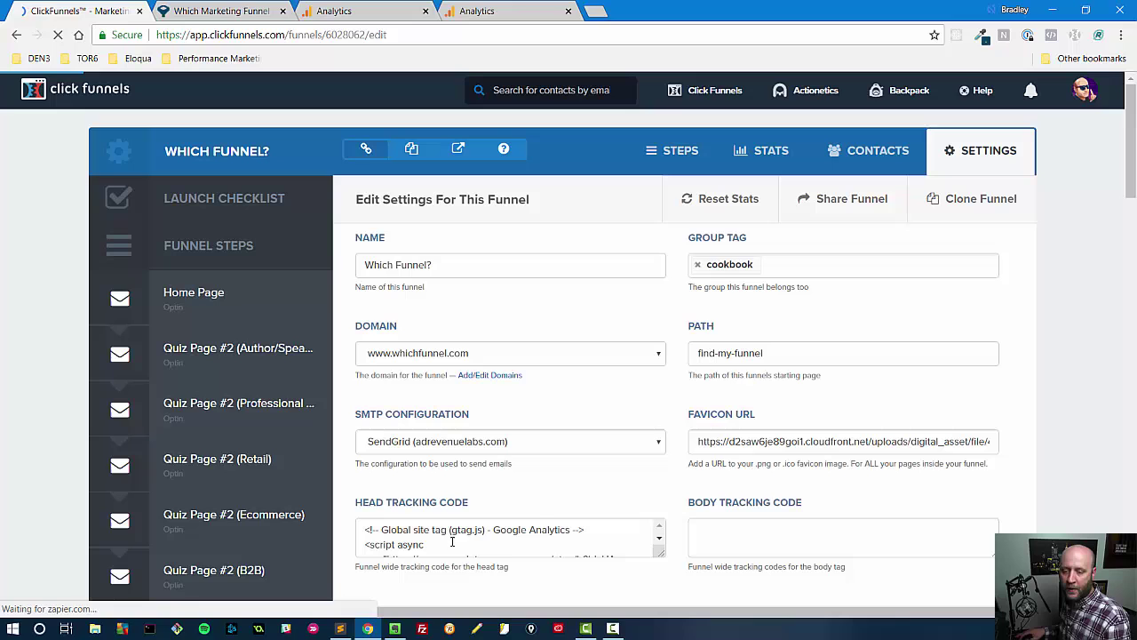
Review the tracking-code receiving-traffic status and active user count in Google Analytics.
click(360, 11)
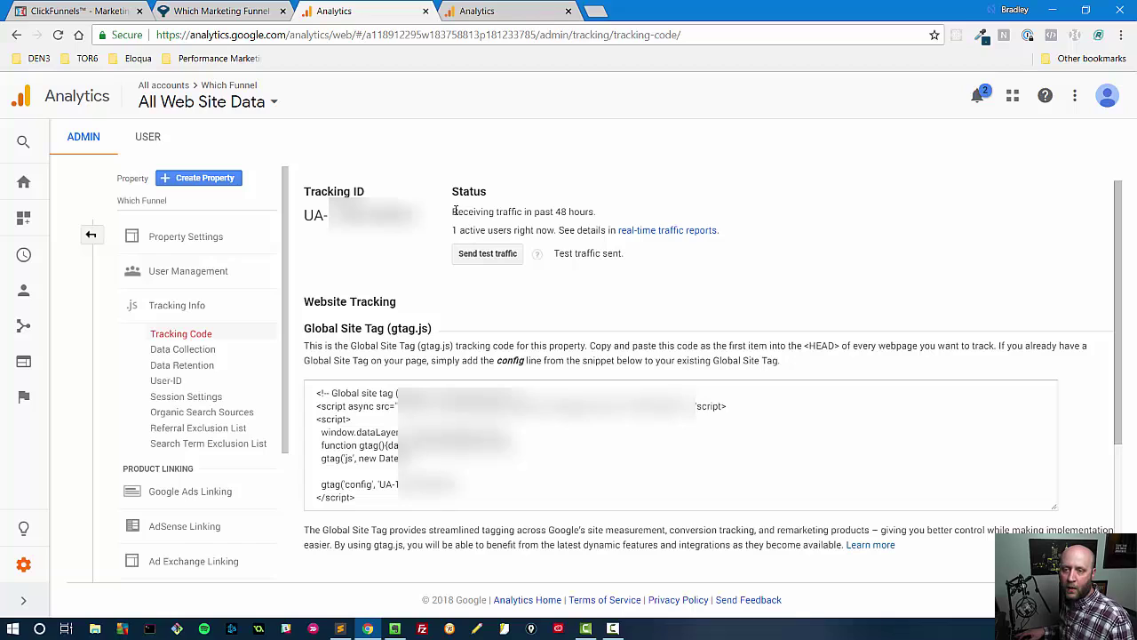
drag(455, 211, 621, 217)
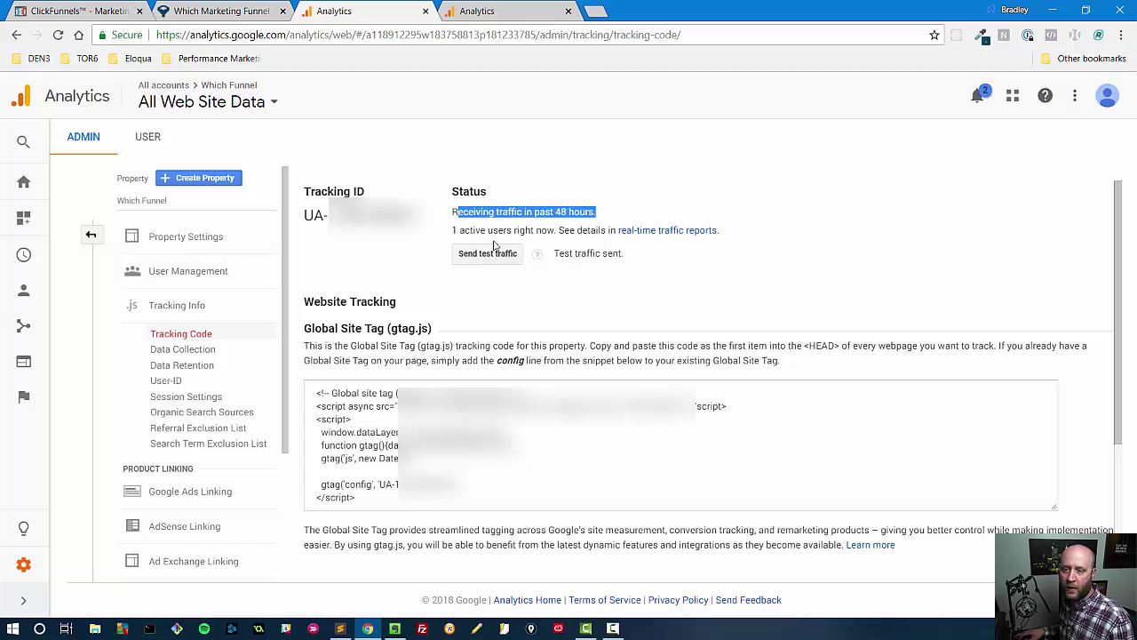
drag(453, 231, 576, 230)
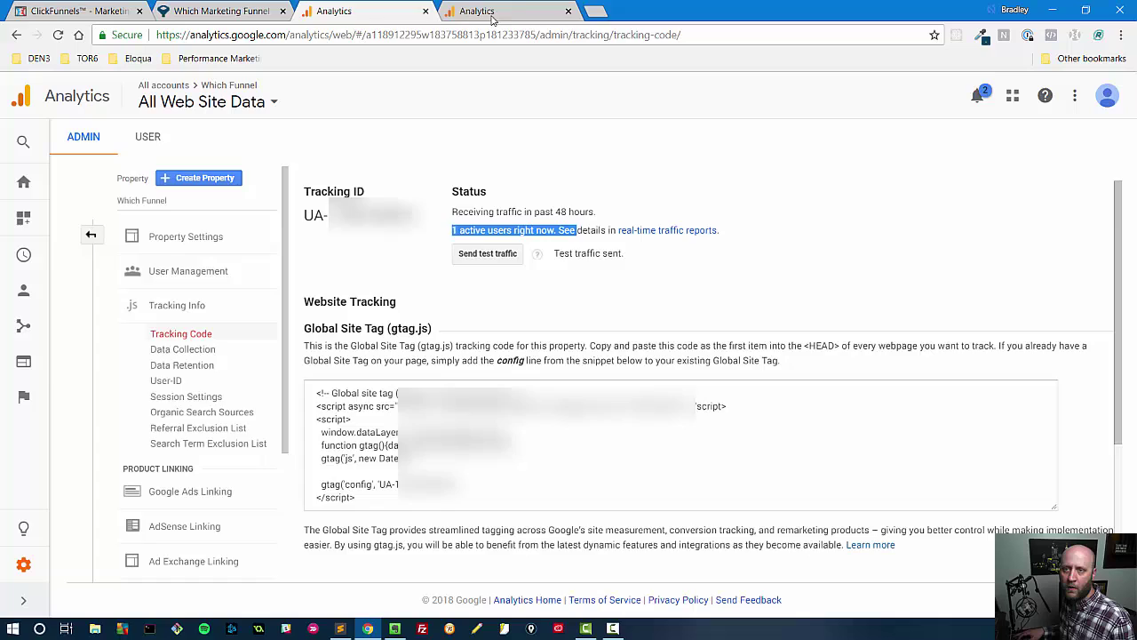
click(497, 23)
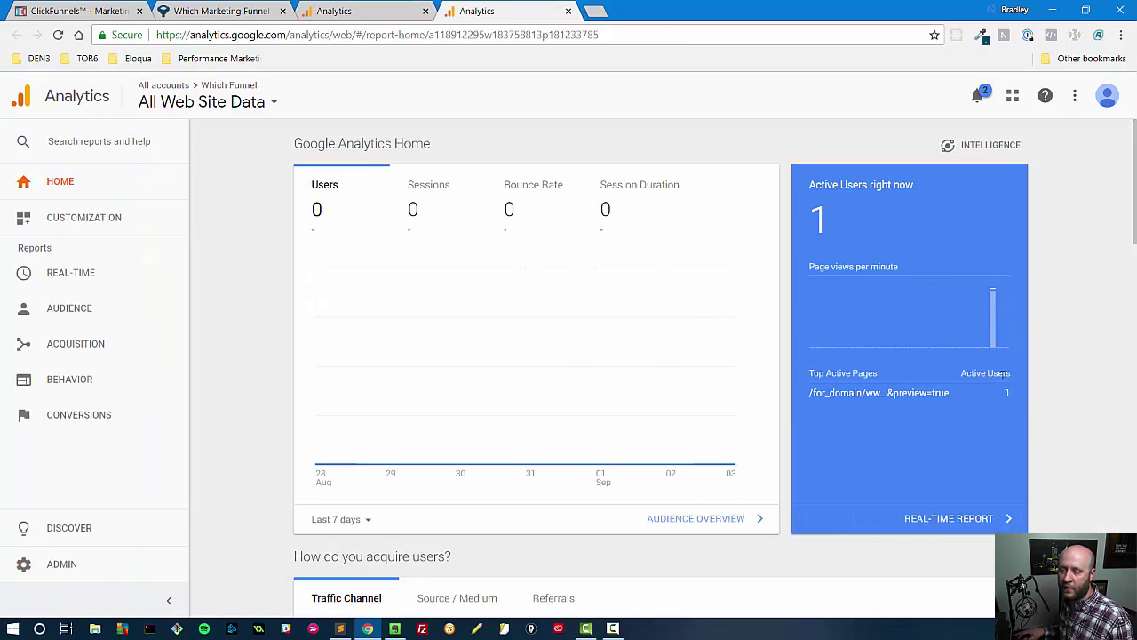
click(351, 10)
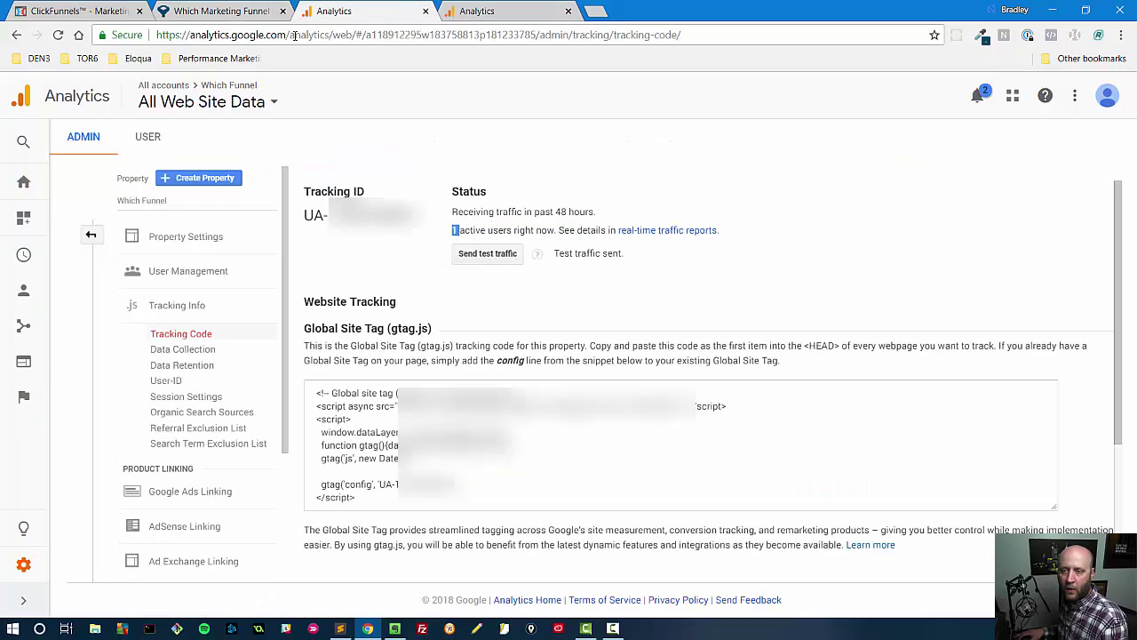
Send test traffic to the funnel page and confirm 2 active users on Analytics Home.
click(487, 254)
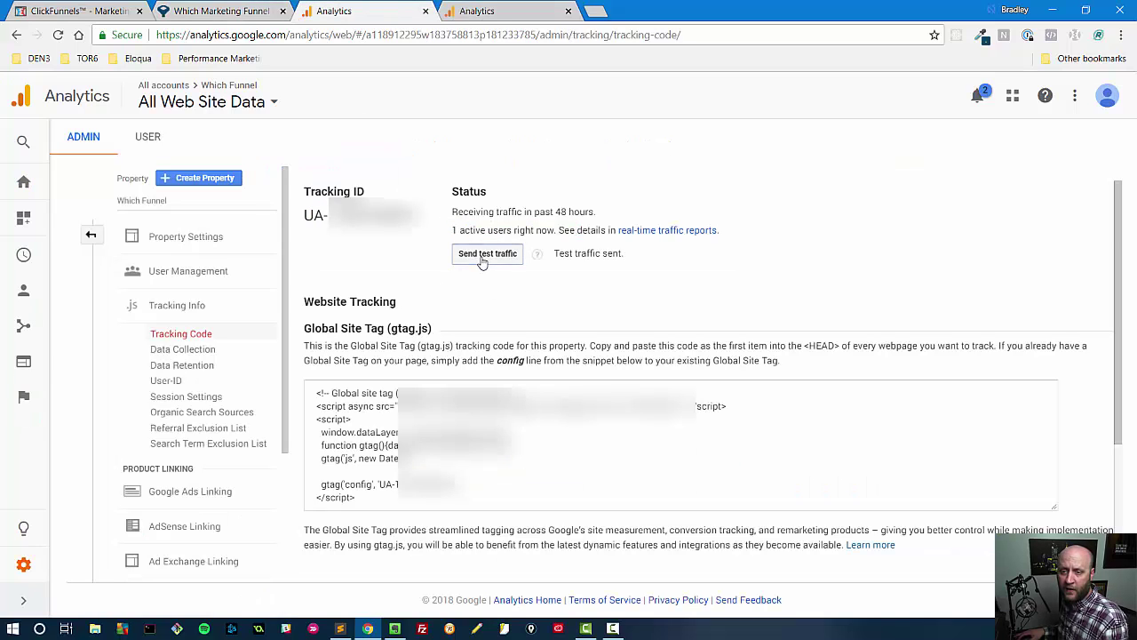
click(488, 11)
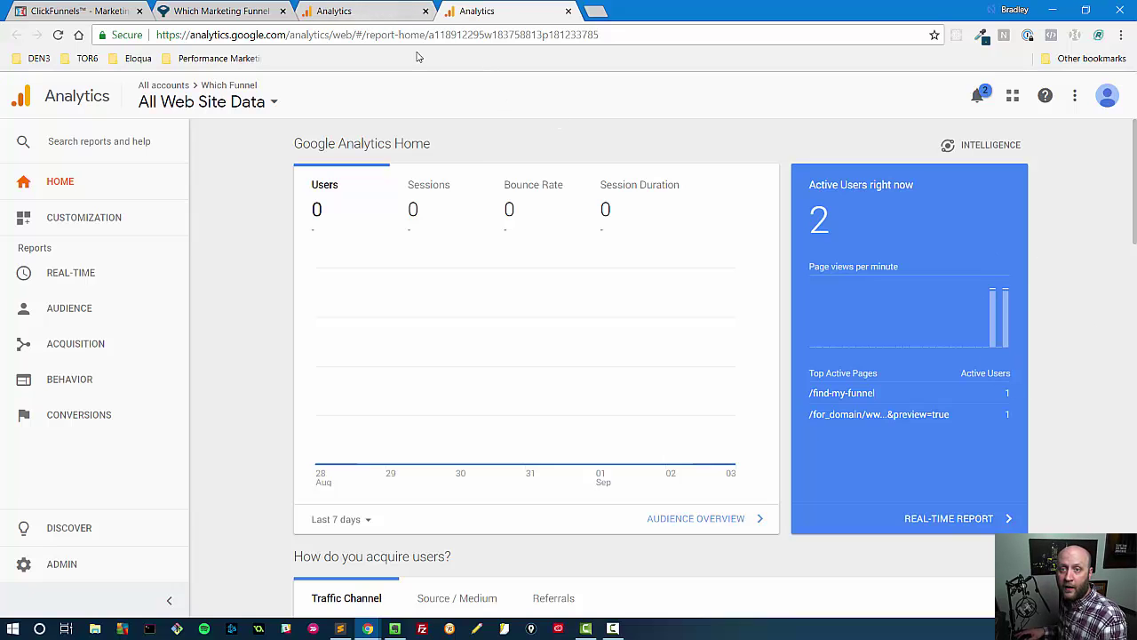
click(371, 15)
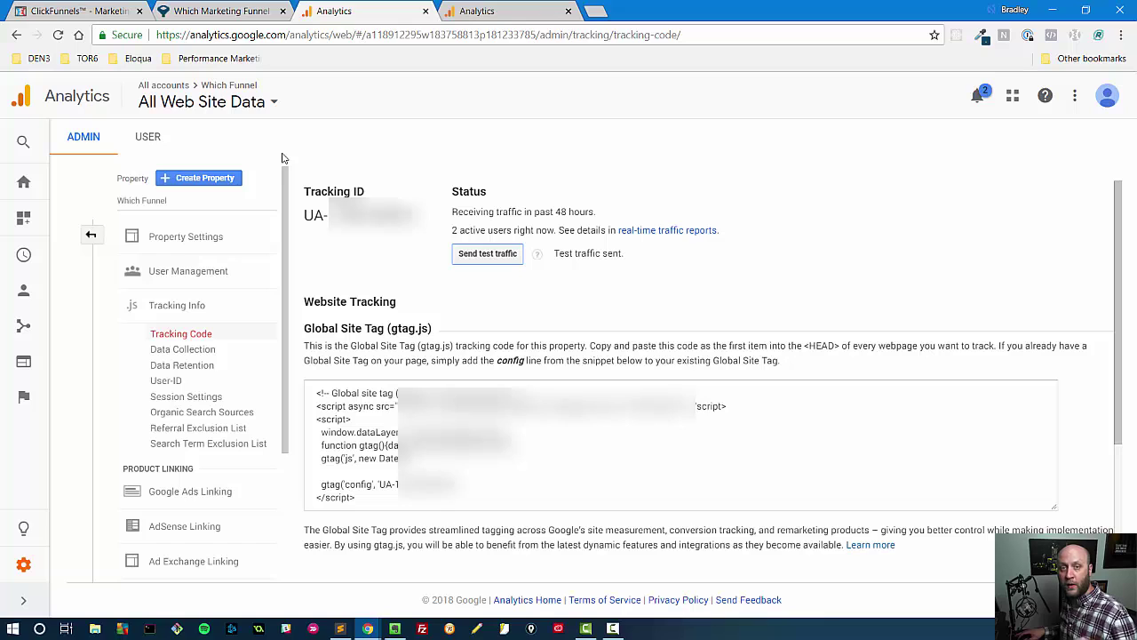
Glance at the live quiz page, then return to the Which Funnel? settings.
click(99, 12)
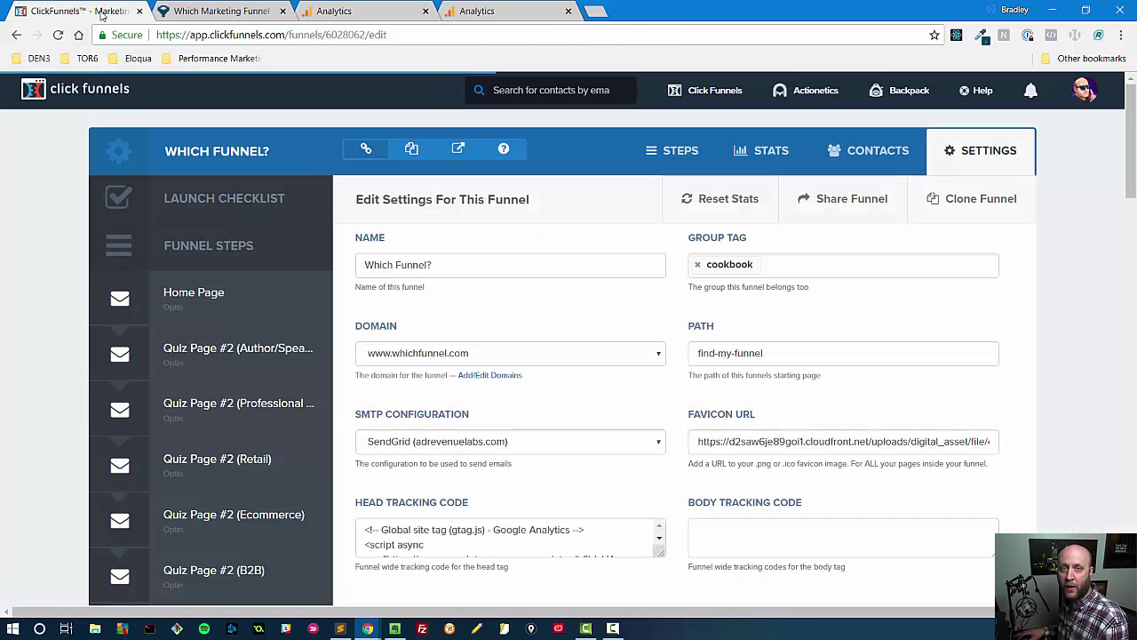
click(182, 12)
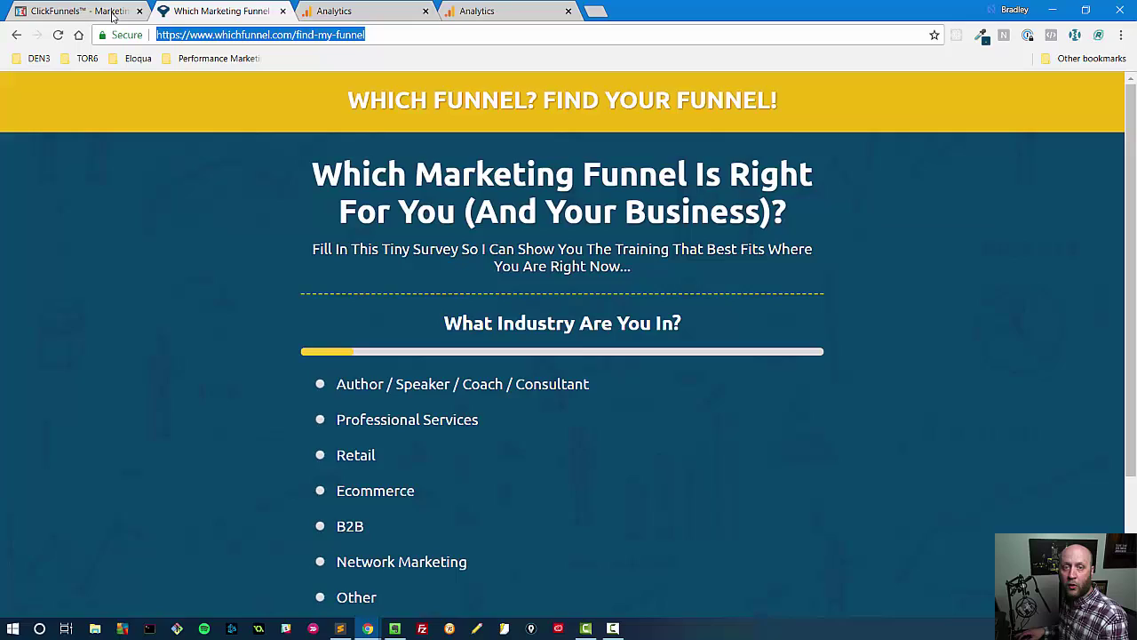
click(99, 11)
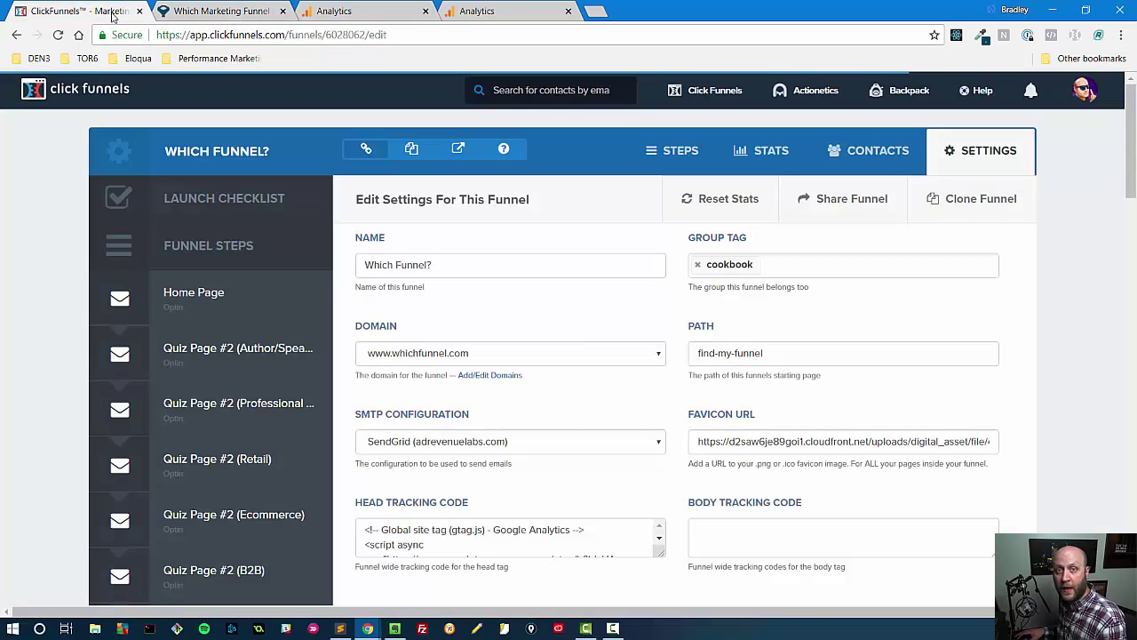